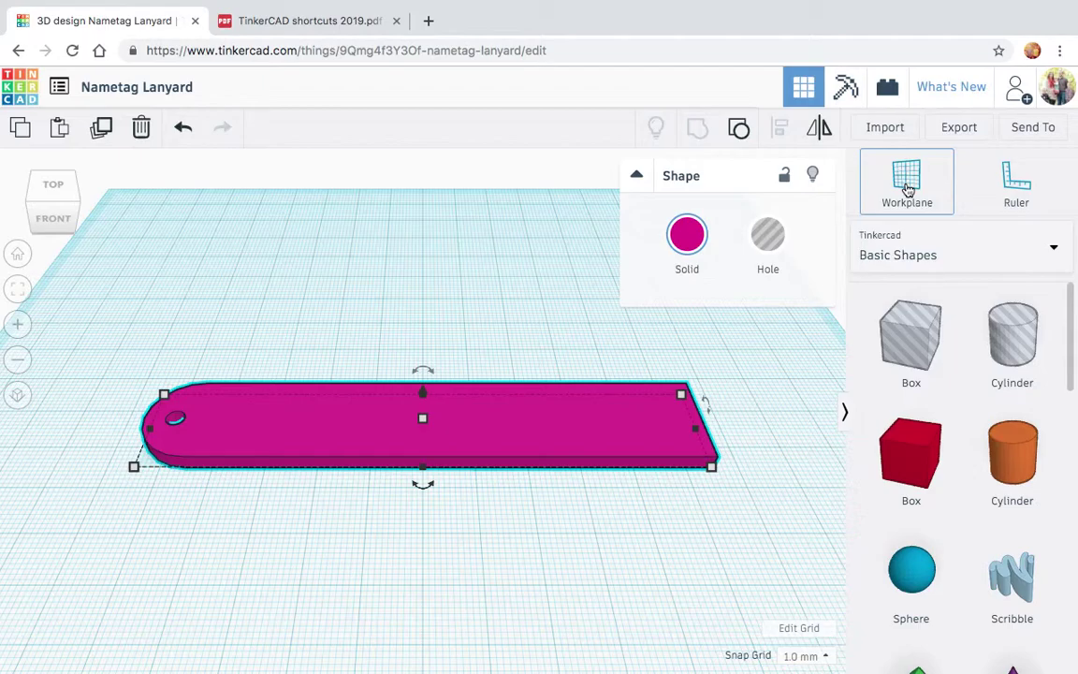
Place a new workplane on the top face of the nametag.
{"action": "left_click", "coordinate": [906, 187]}
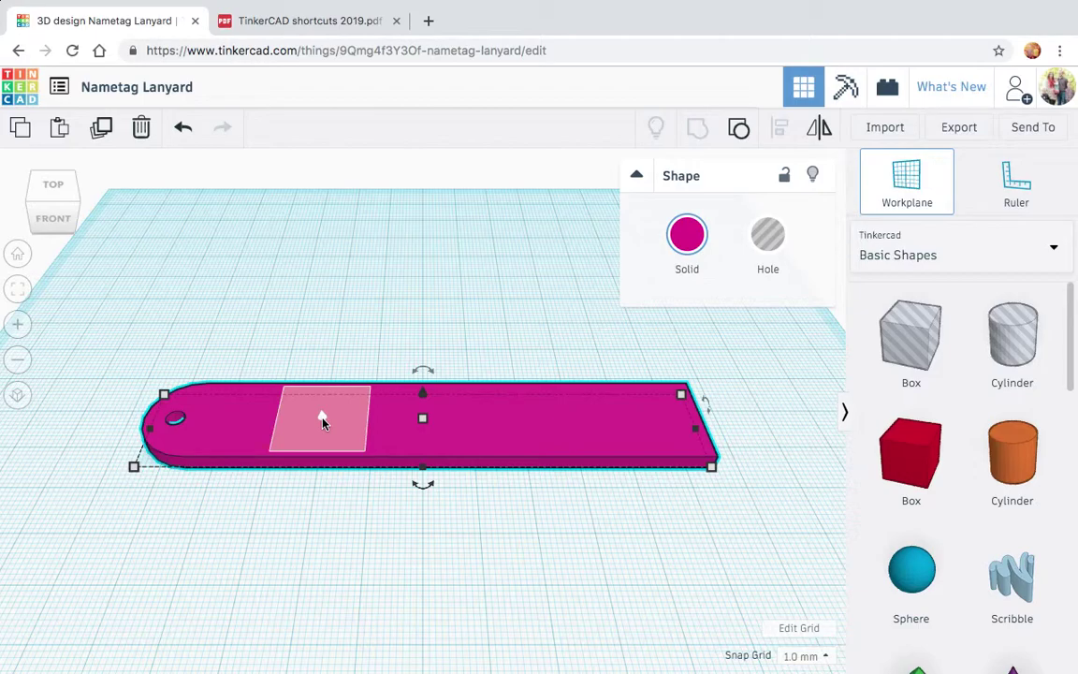
{"action": "left_click", "coordinate": [322, 423]}
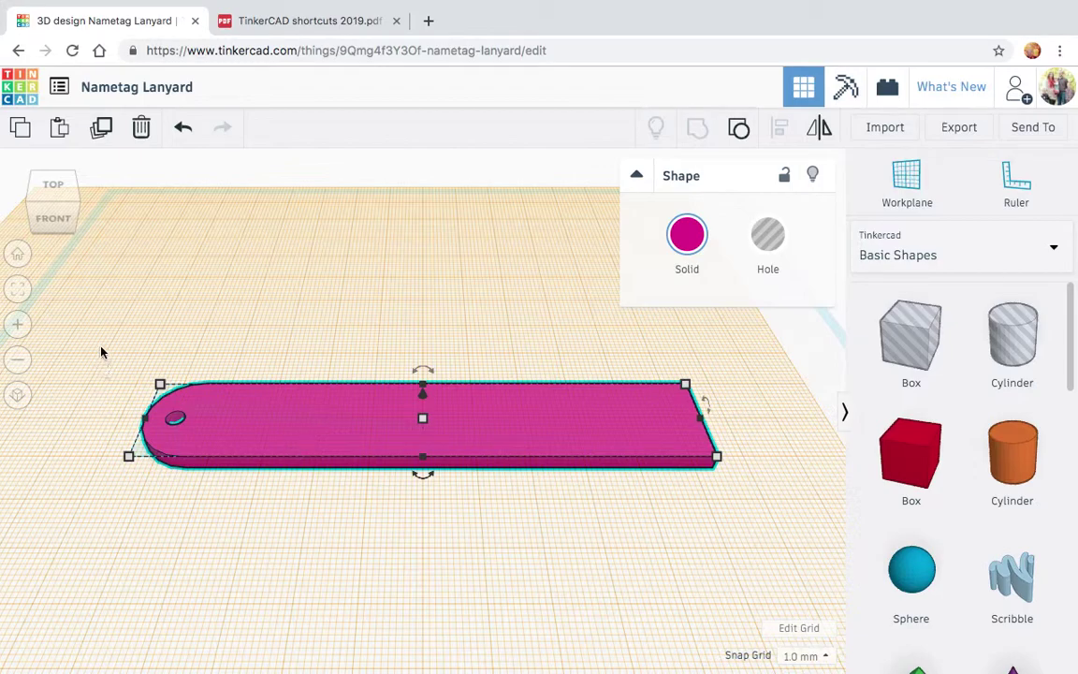
{"action": "left_click", "coordinate": [60, 223]}
{"action": "mouse_move", "coordinate": [61, 223]}
{"action": "left_mouse_down"}
{"action": "mouse_move", "coordinate": [61, 212]}
{"action": "mouse_move", "coordinate": [61, 239]}
{"action": "mouse_move", "coordinate": [60, 224]}
{"action": "left_mouse_up"}
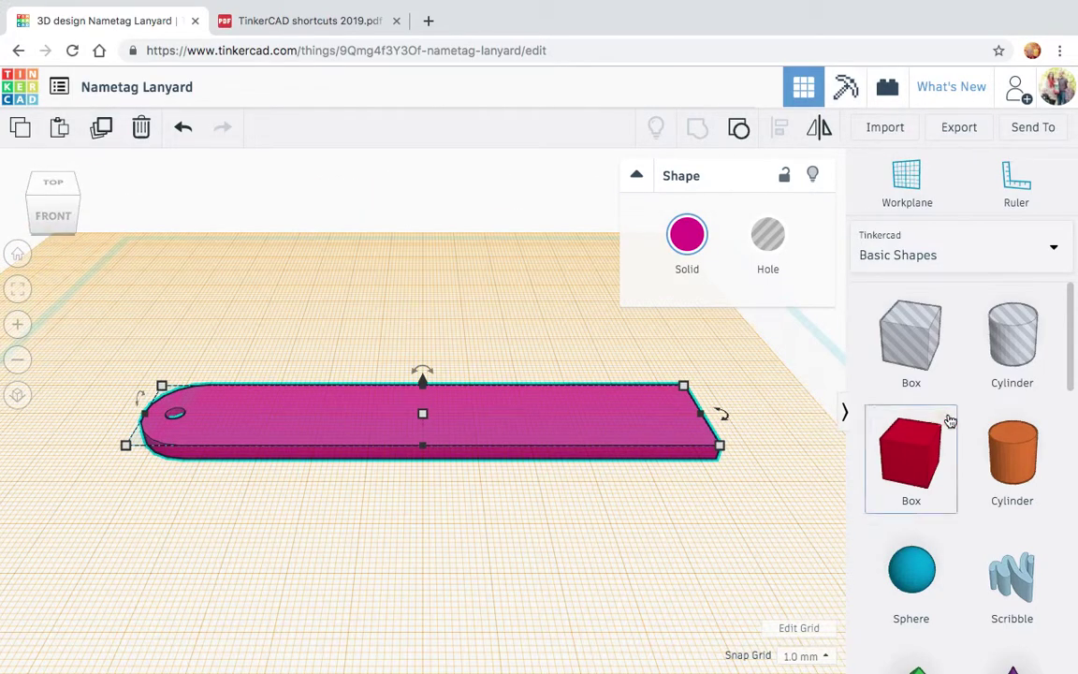
{"action": "left_click", "coordinate": [900, 251]}
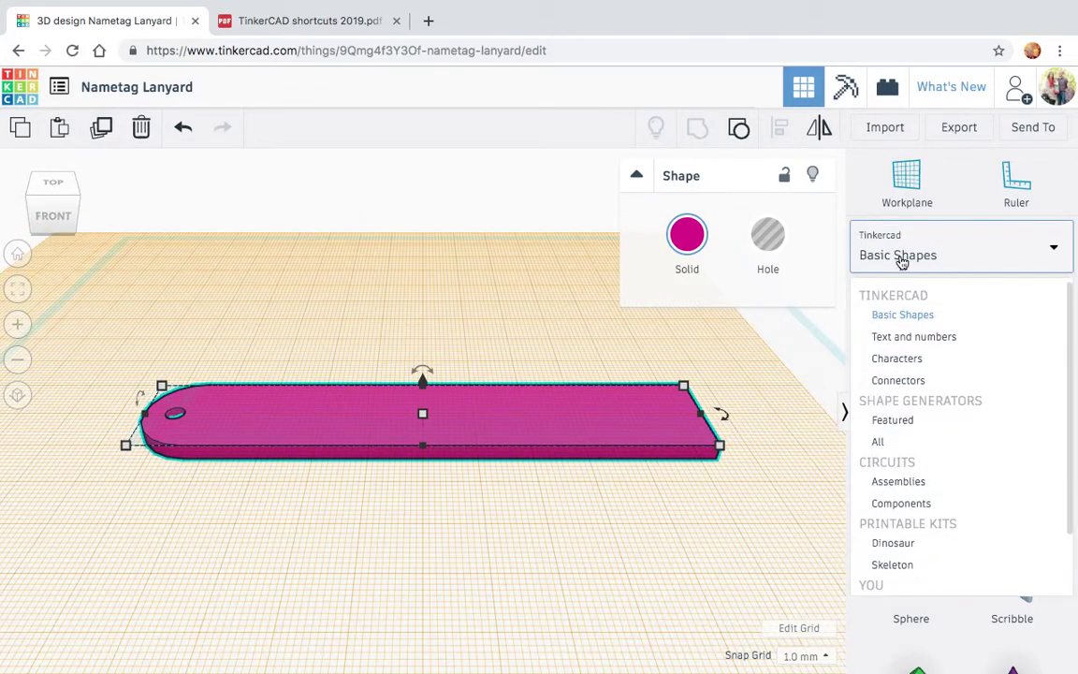
{"action": "left_click", "coordinate": [928, 339]}
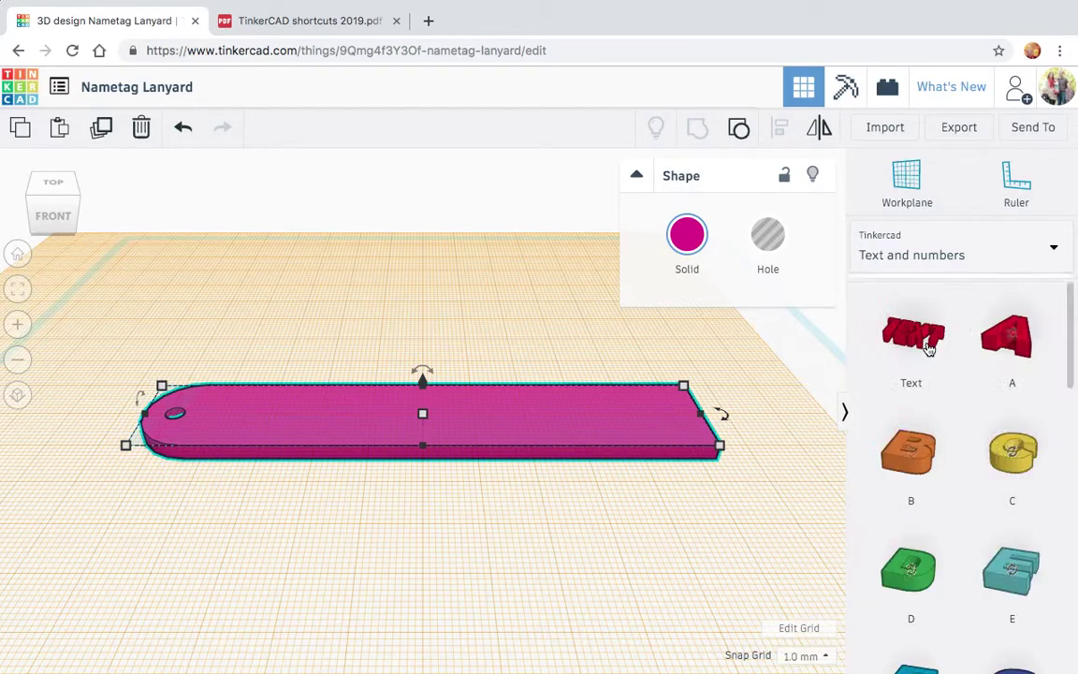
{"action": "scroll", "coordinate": [928, 349], "scroll_direction": "down", "scroll_amount": 3}
{"action": "scroll", "coordinate": [928, 348], "scroll_direction": "up", "scroll_amount": 3}
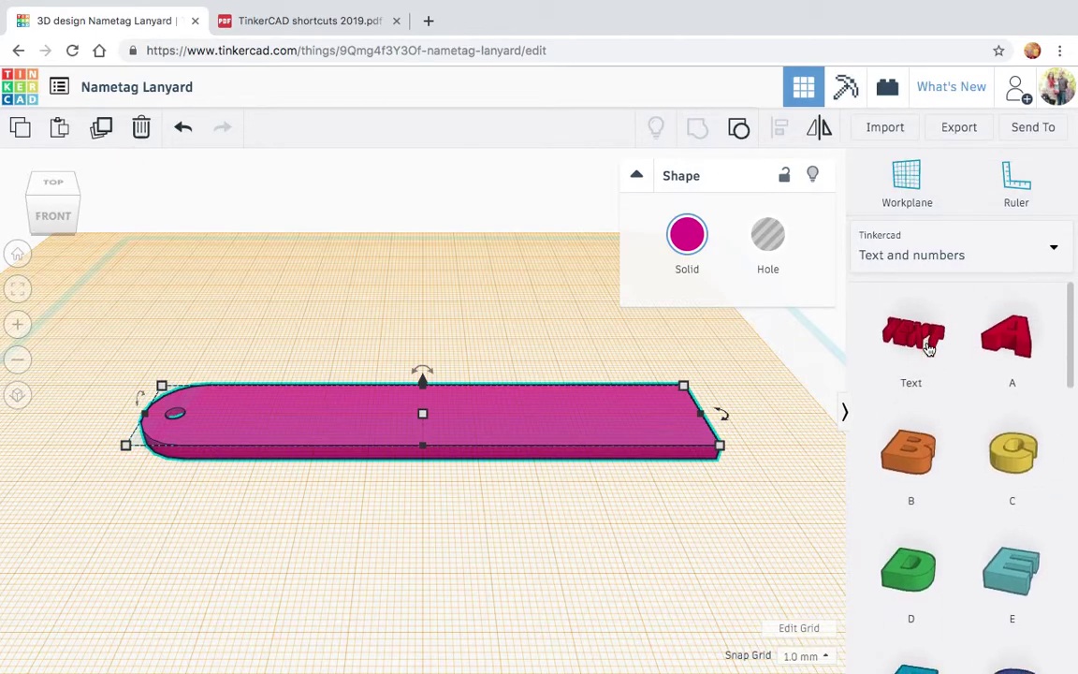
{"action": "left_click", "coordinate": [929, 258]}
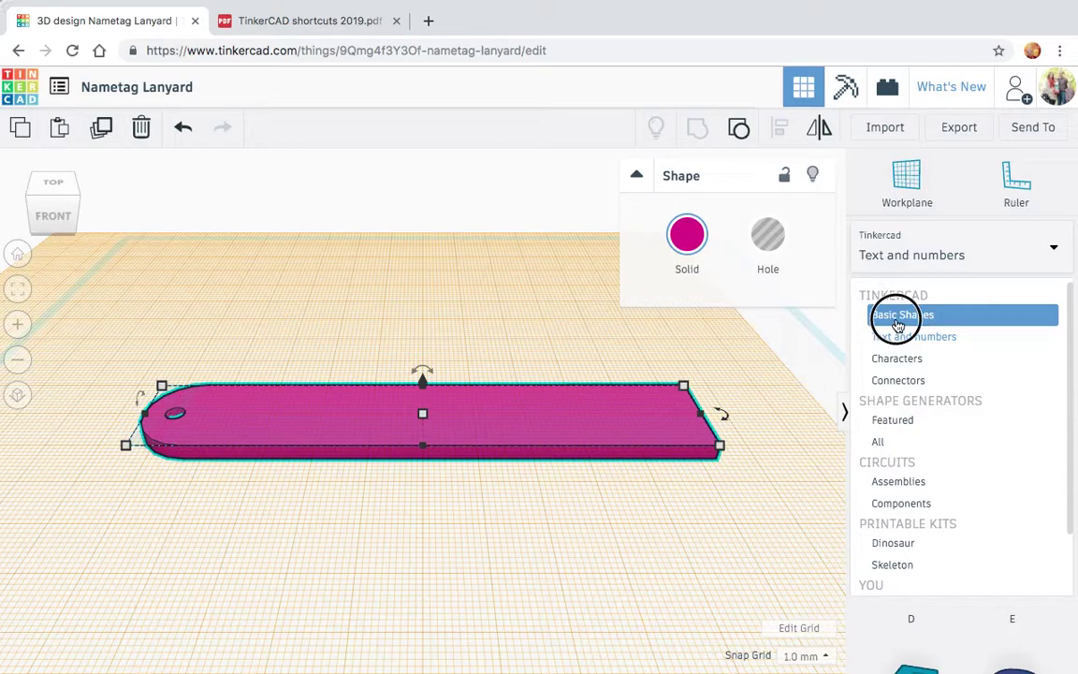
{"action": "left_click", "coordinate": [898, 319]}
Place a Text shape from Basic Shapes on top of the nametag and set its height to 2.
{"action": "scroll", "coordinate": [956, 413], "scroll_direction": "down", "scroll_amount": 3}
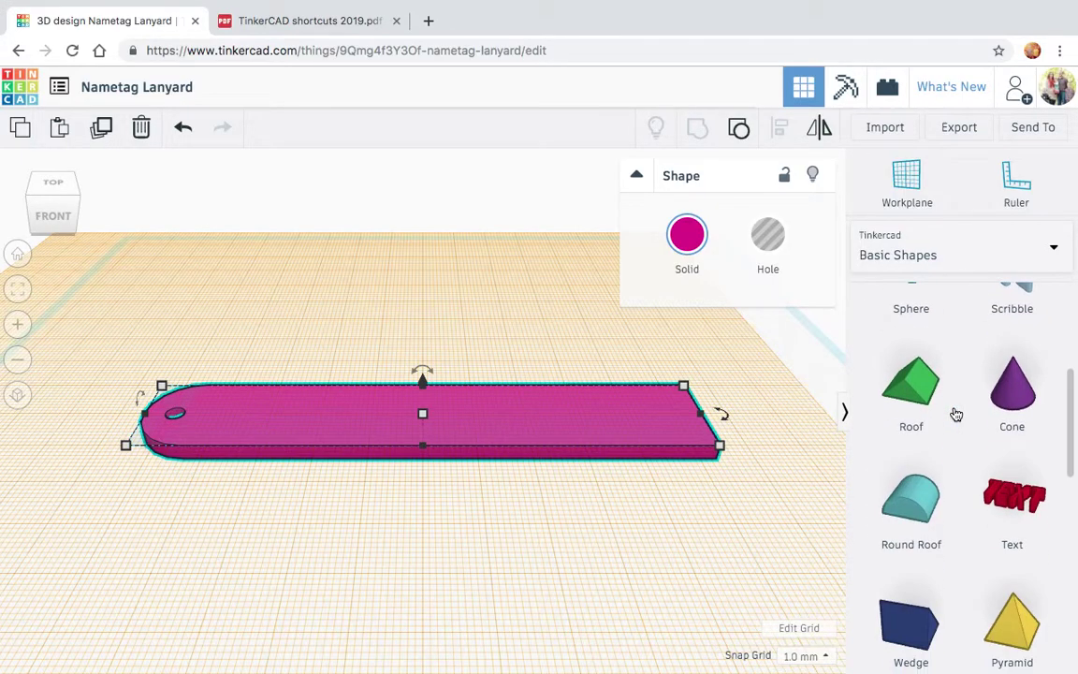
{"action": "scroll", "coordinate": [964, 421], "scroll_direction": "down", "scroll_amount": 1}
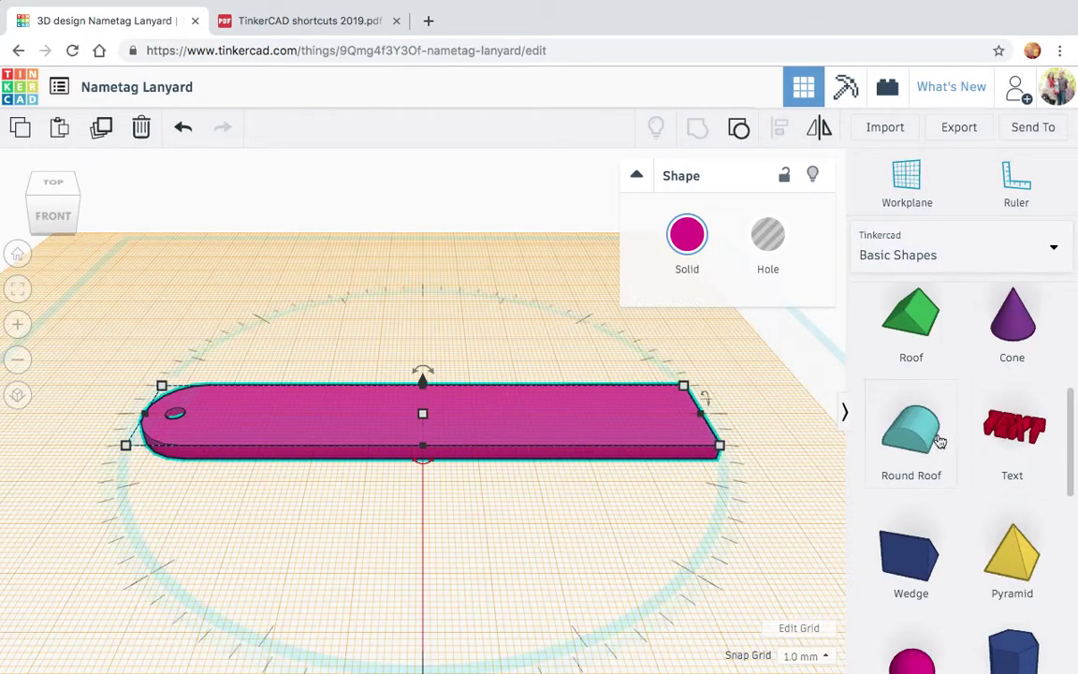
{"action": "left_click_drag", "start_coordinate": [1001, 433], "coordinate": [423, 412]}
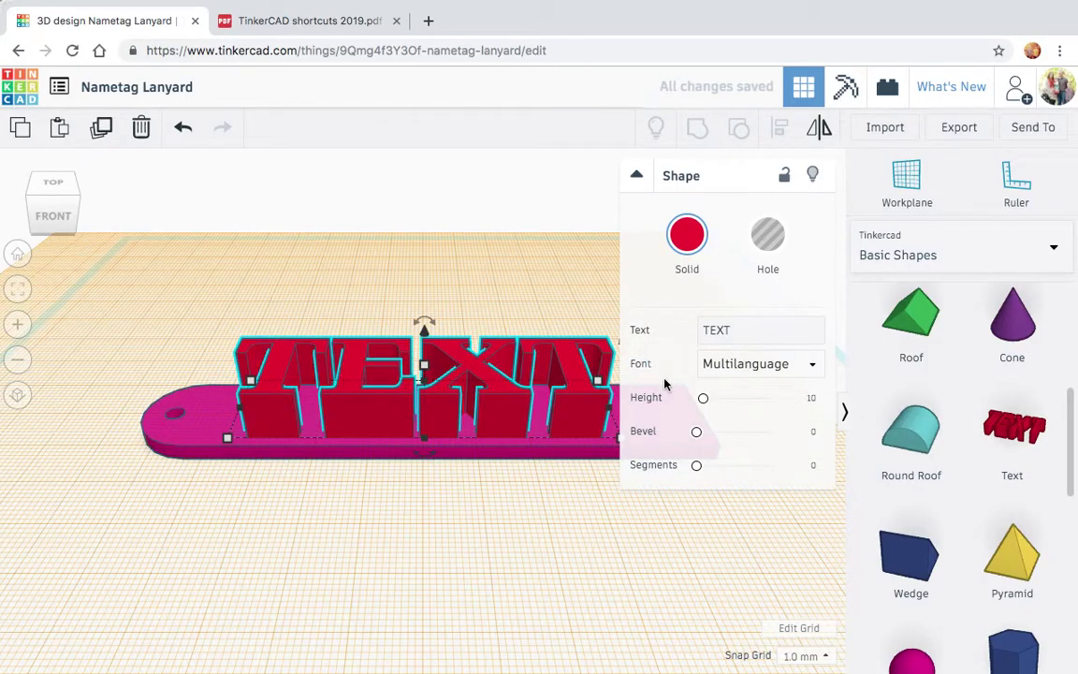
{"action": "left_click", "coordinate": [813, 401]}
{"action": "type", "text": "2"}
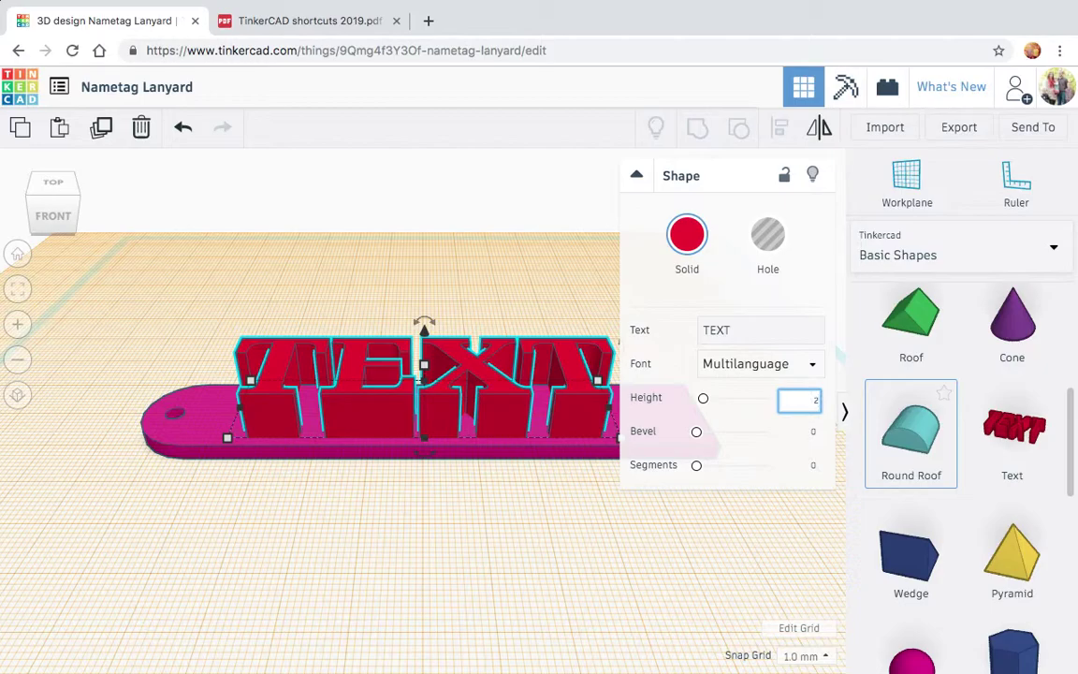
{"action": "key", "text": "Return"}
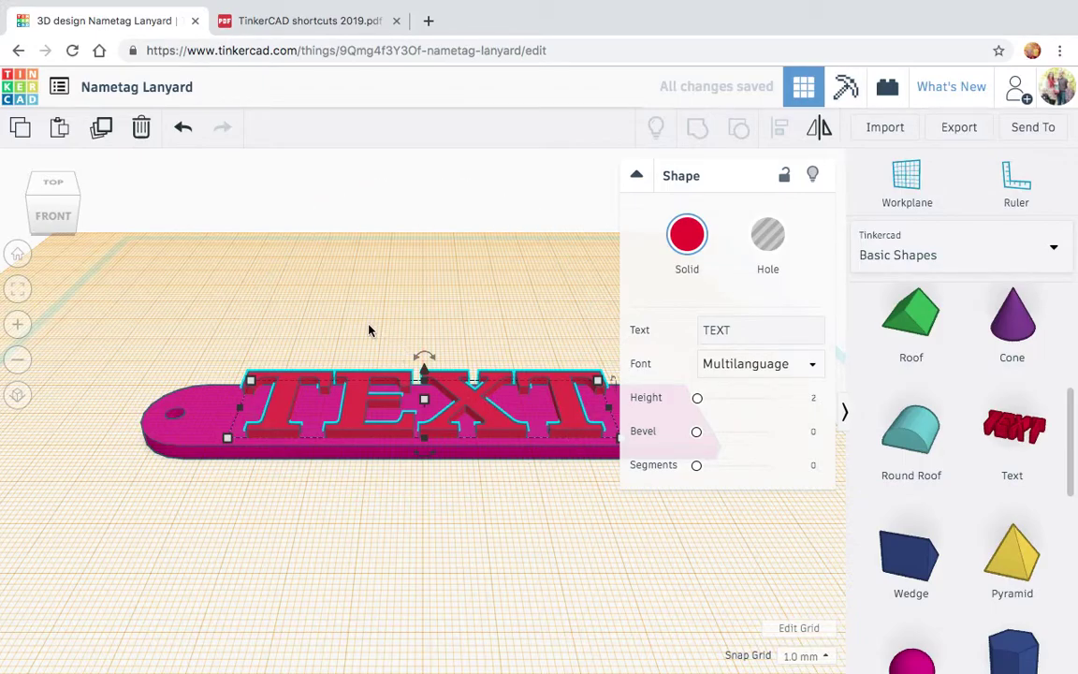
Replace the Text shape's placeholder wording with the nametag owner's first name.
{"action": "left_click", "coordinate": [737, 330]}
{"action": "key", "text": "BackSpace"}
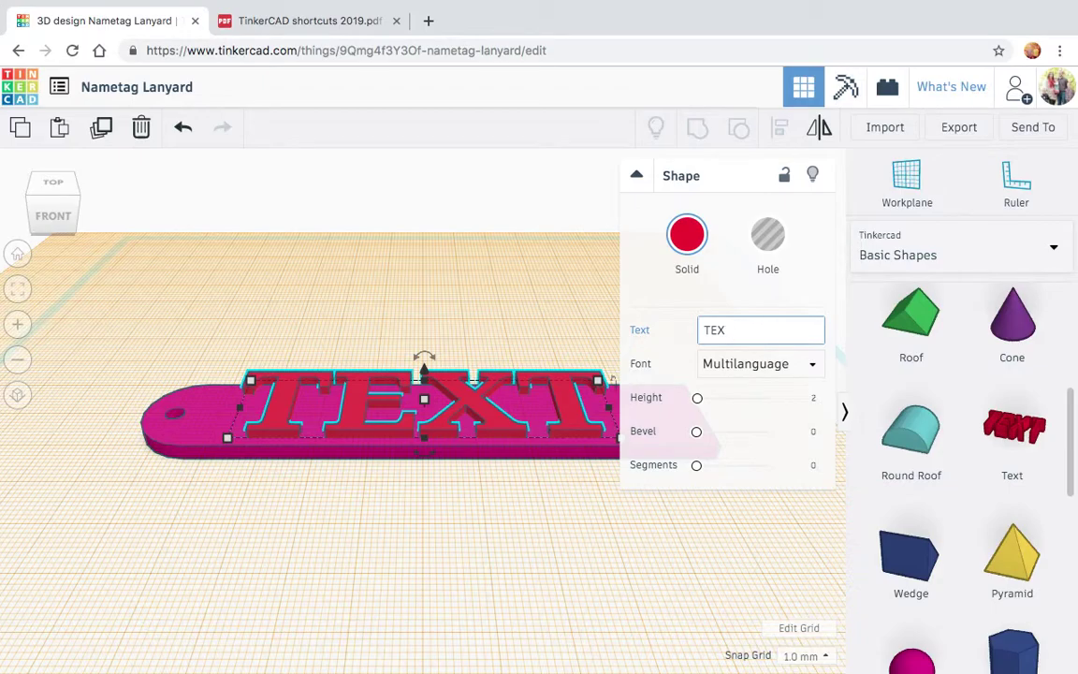
{"action": "key", "text": "BackSpace"}
{"action": "key", "text": "BackSpace"}
{"action": "key", "text": "BackSpace"}
{"action": "type", "text": "John"}
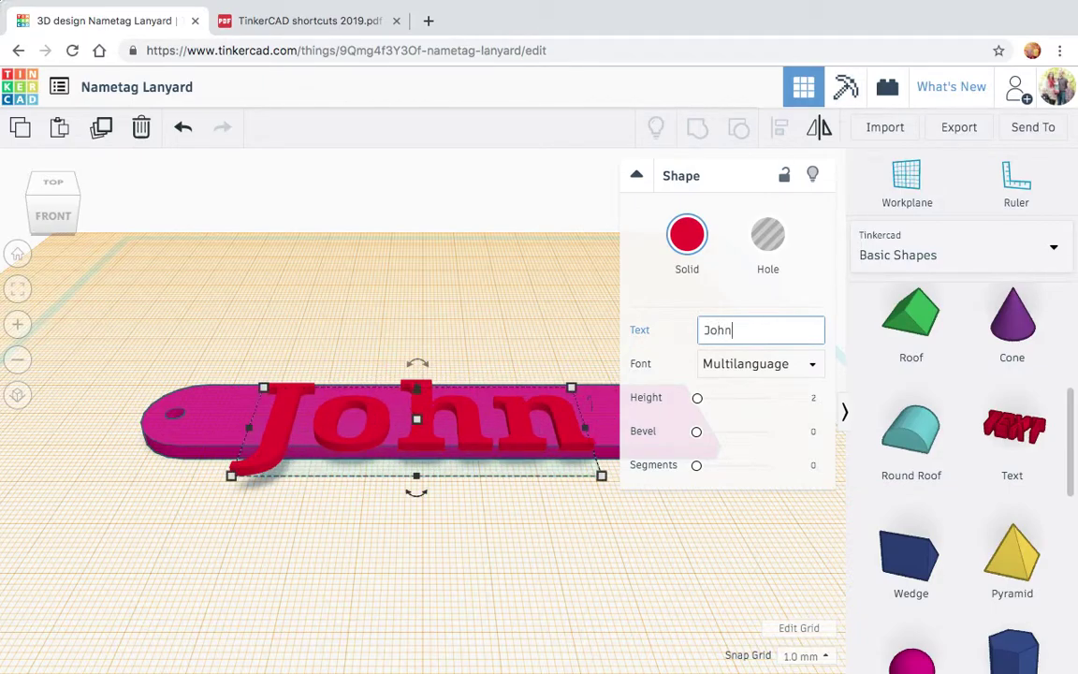
{"action": "type", "text": "athan"}
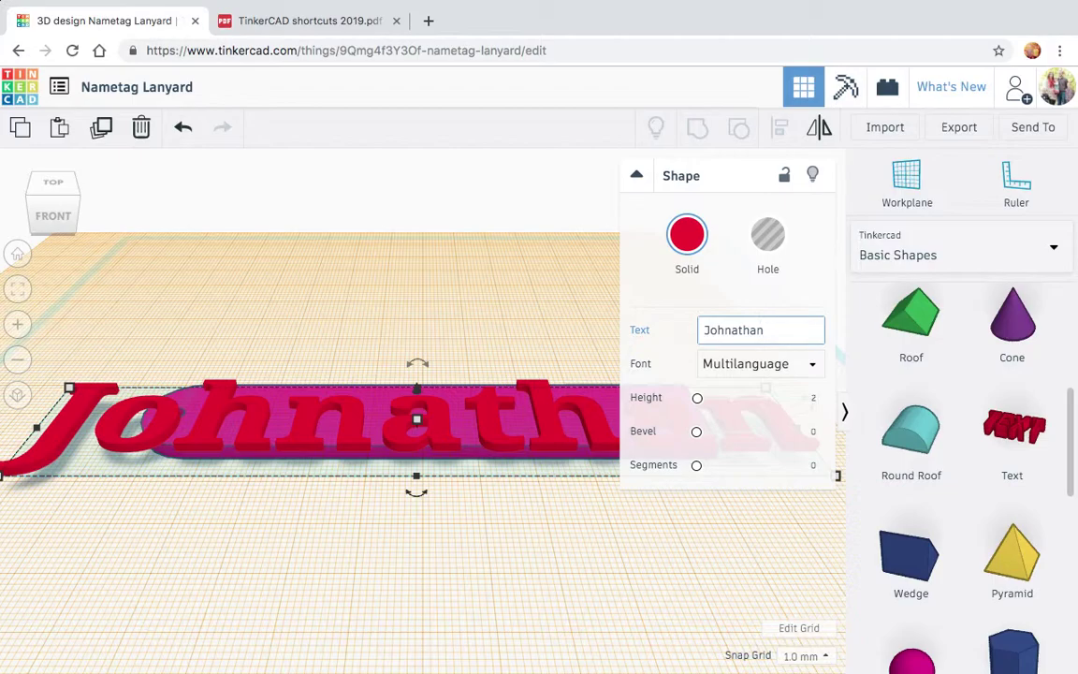
{"action": "left_click", "coordinate": [765, 372]}
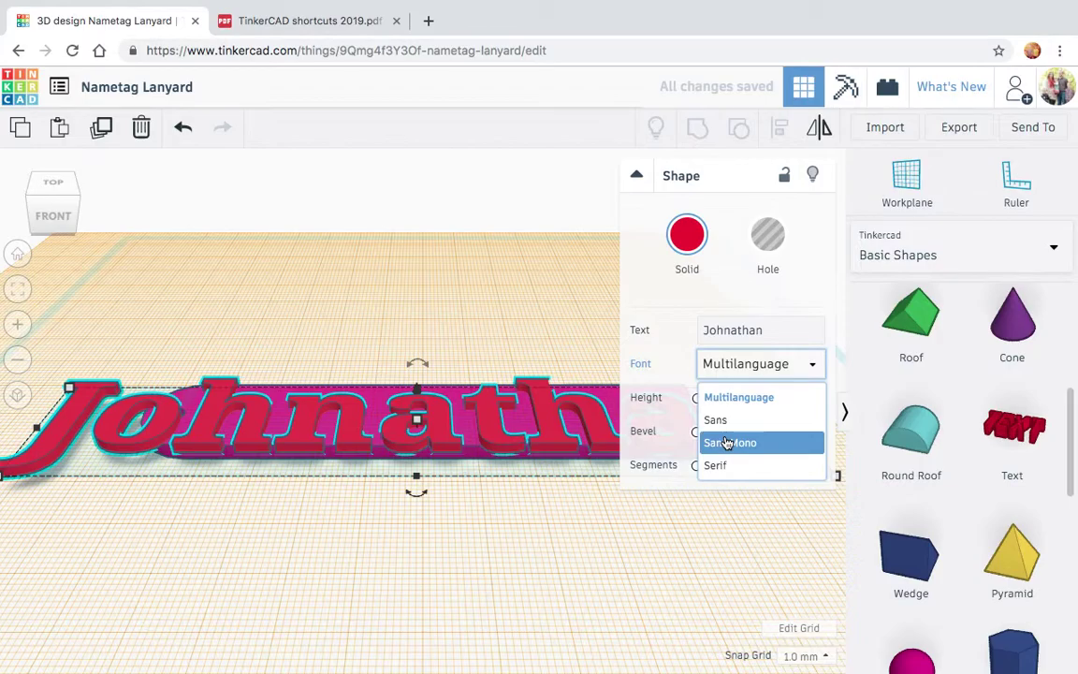
{"action": "left_click", "coordinate": [727, 443]}
{"action": "left_click", "coordinate": [741, 374]}
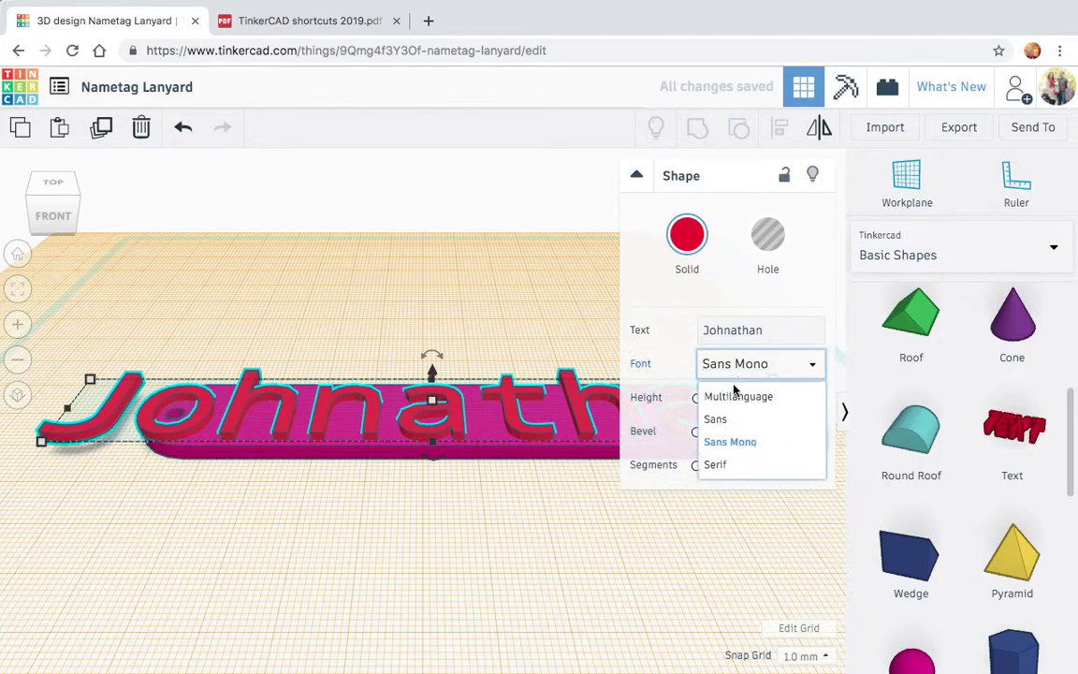
{"action": "left_click", "coordinate": [730, 397]}
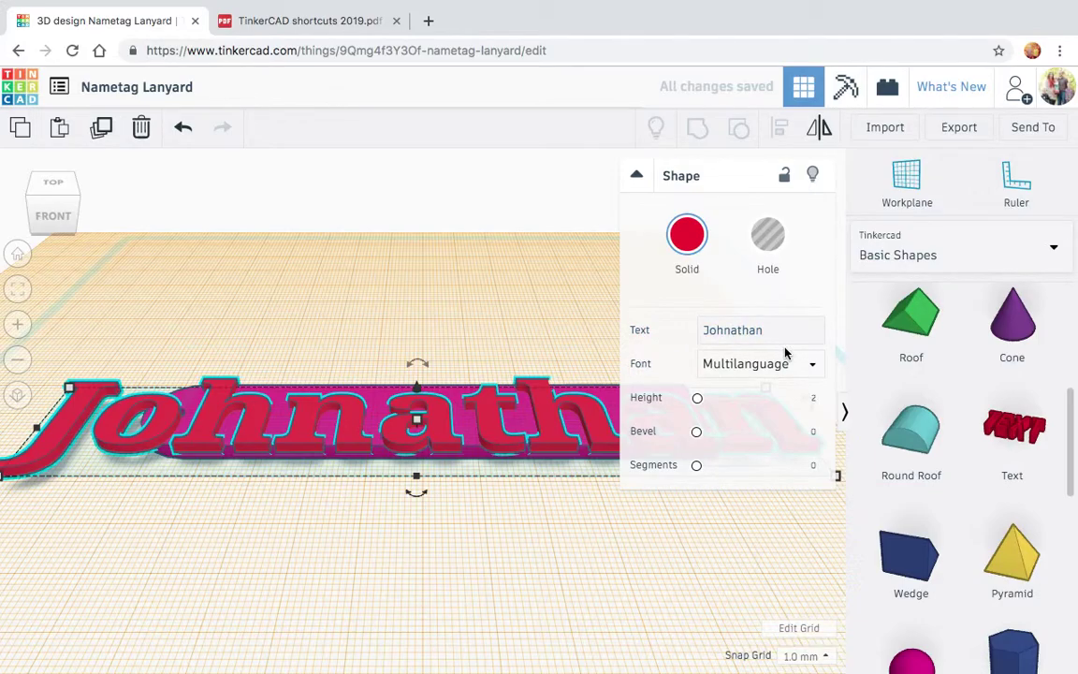
Recolour the name text to the white preset and hide the shapes library.
{"action": "left_click", "coordinate": [687, 238]}
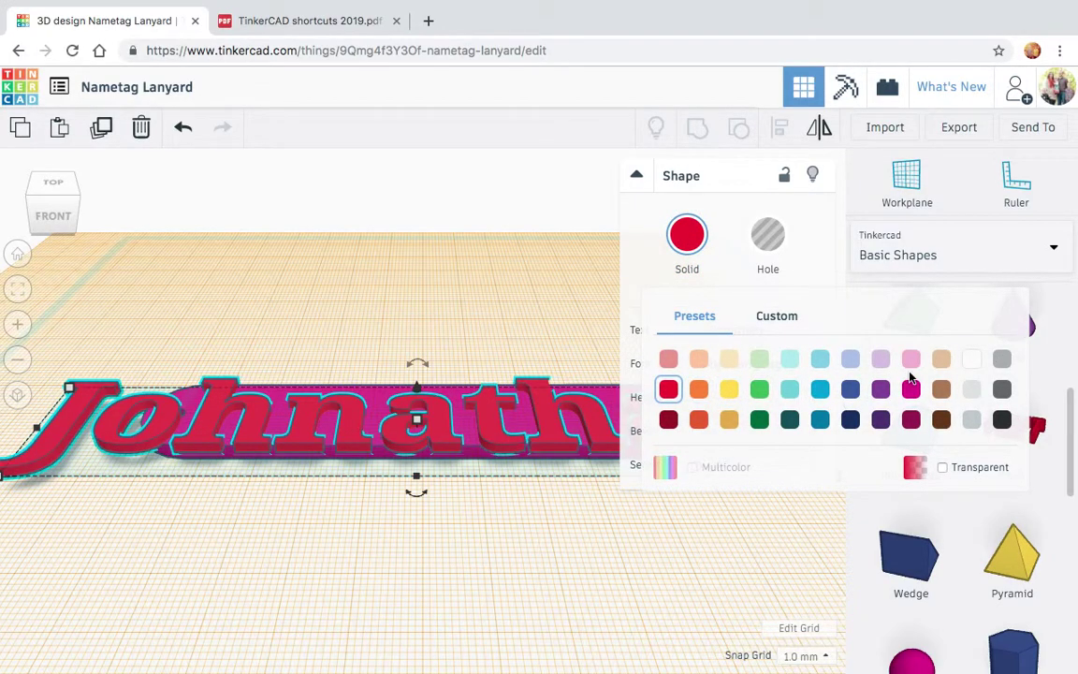
{"action": "left_click", "coordinate": [972, 359]}
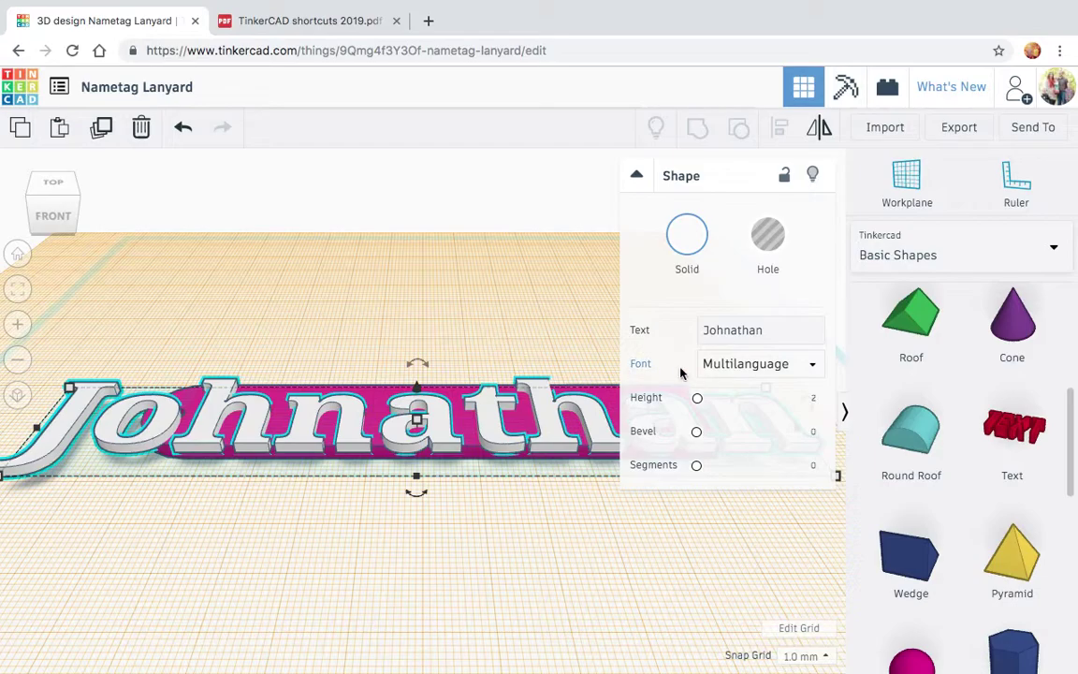
{"action": "left_click", "coordinate": [844, 412]}
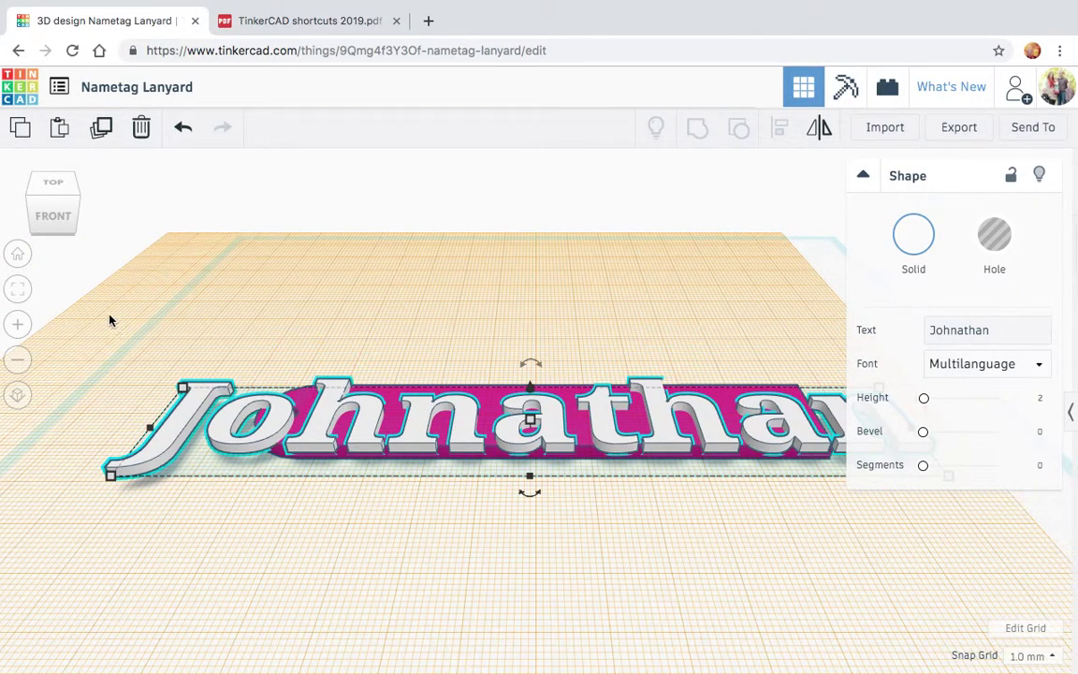
Resize the name text from the top view so it fits on the nametag between the hole and the straight end.
{"action": "left_click", "coordinate": [56, 190]}
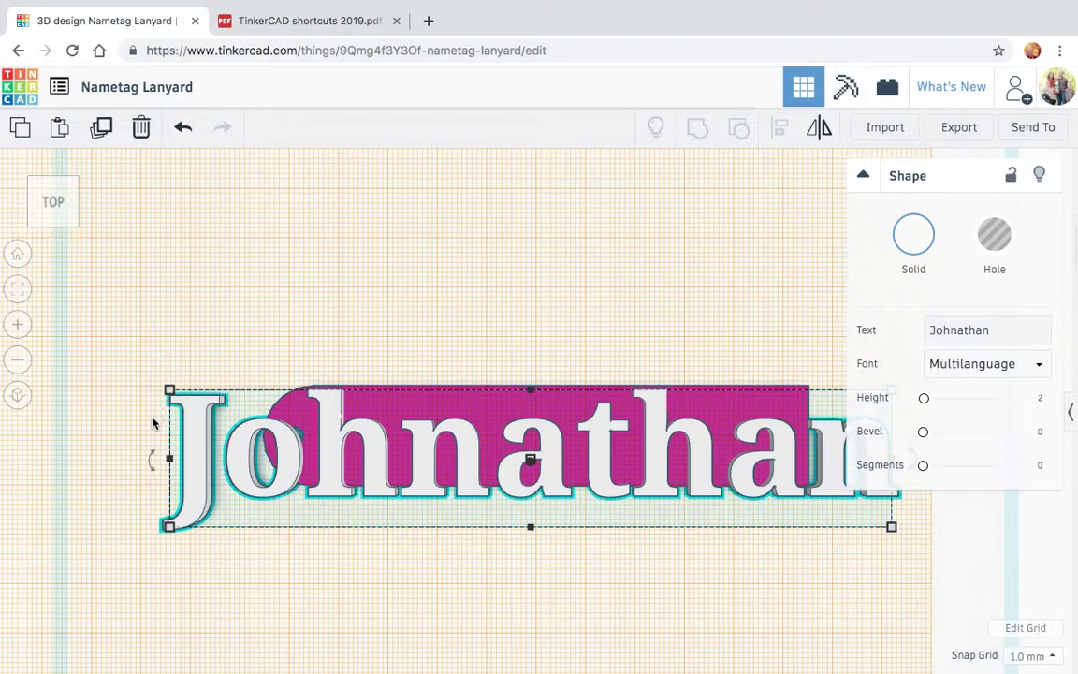
{"action": "mouse_move", "coordinate": [169, 459]}
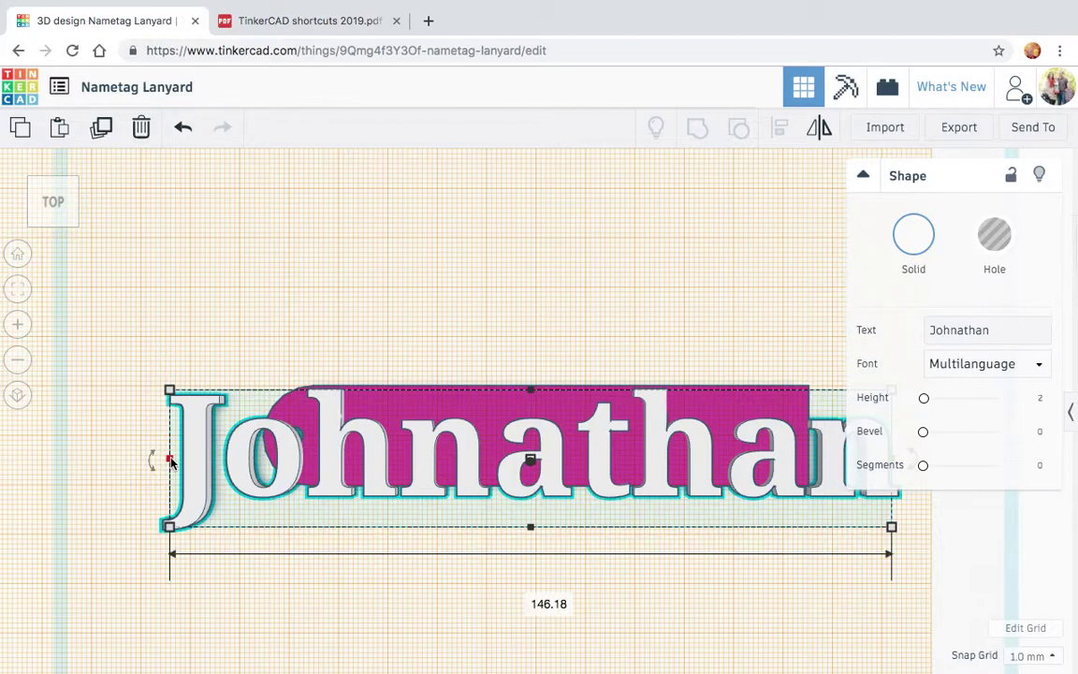
{"action": "left_click", "coordinate": [170, 458]}
{"action": "left_click_drag", "start_coordinate": [170, 458], "coordinate": [313, 458]}
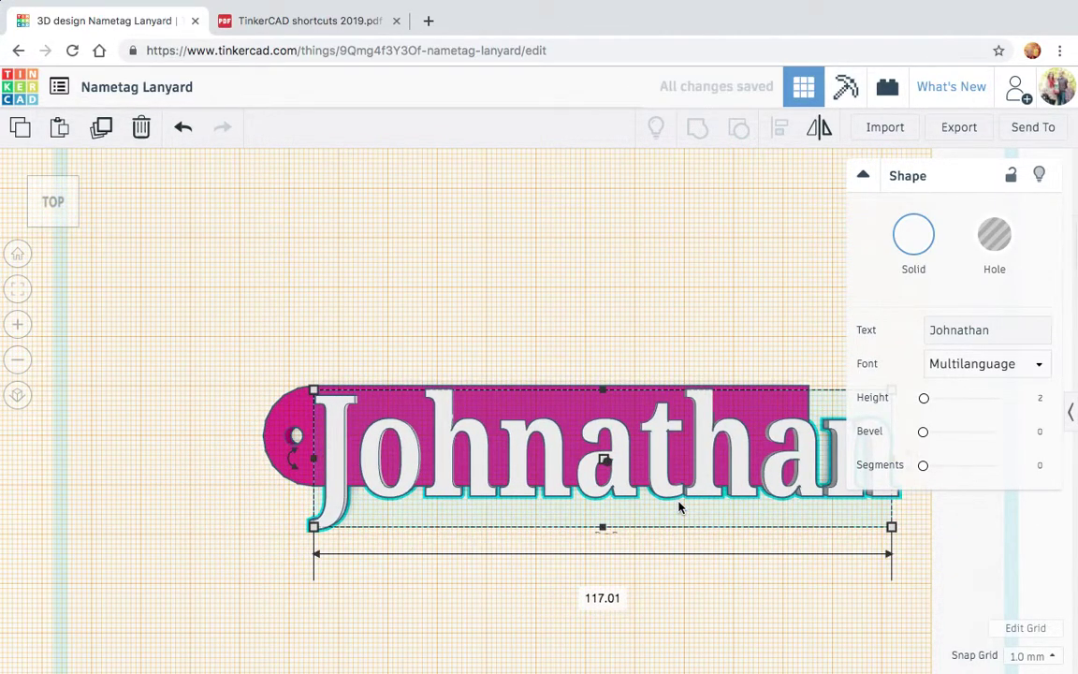
{"action": "left_click_drag", "start_coordinate": [891, 530], "coordinate": [629, 459]}
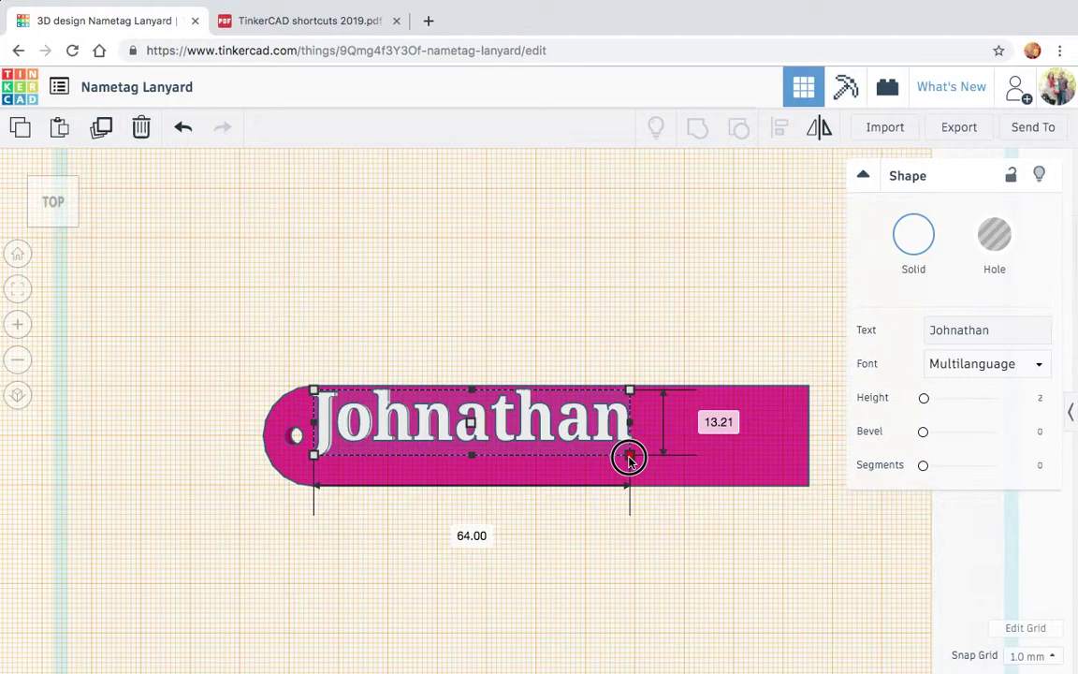
{"action": "left_click_drag", "start_coordinate": [629, 458], "coordinate": [796, 474]}
{"action": "left_click", "coordinate": [627, 279]}
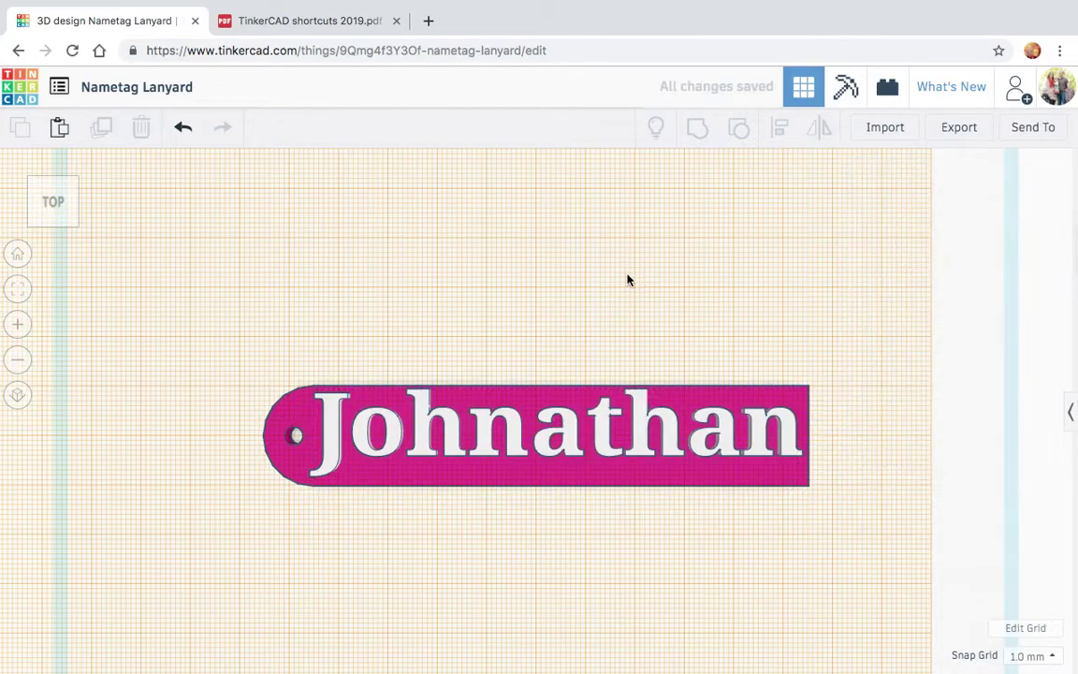
{"action": "right_click_drag", "start_coordinate": [441, 487], "coordinate": [447, 385]}
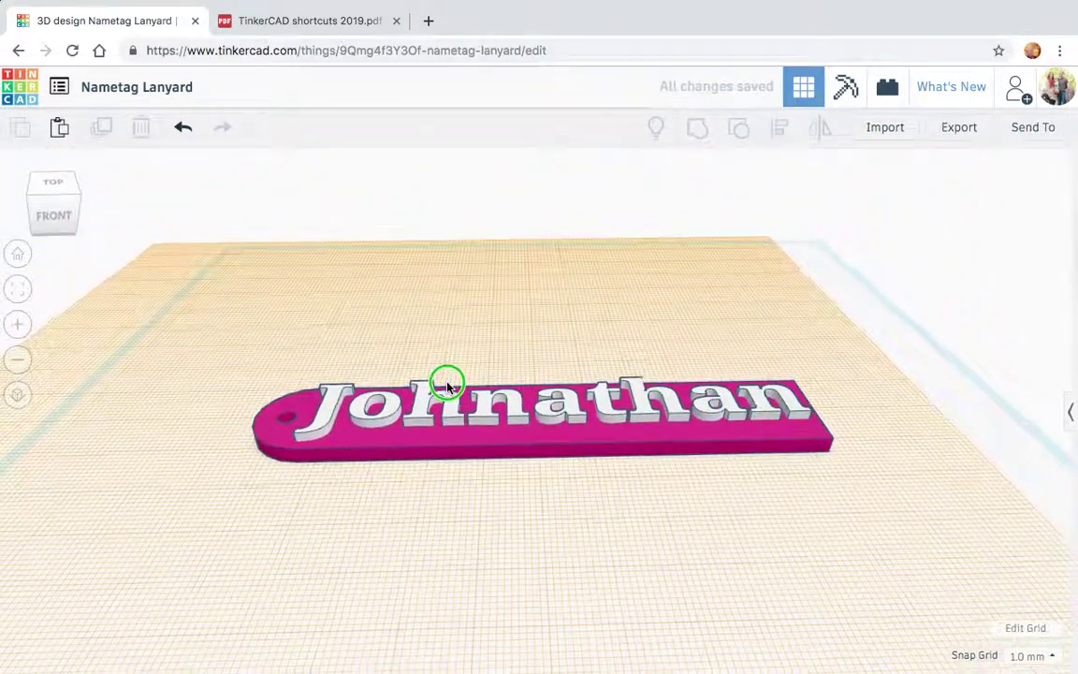
{"action": "right_click_drag", "start_coordinate": [440, 360], "coordinate": [440, 349]}
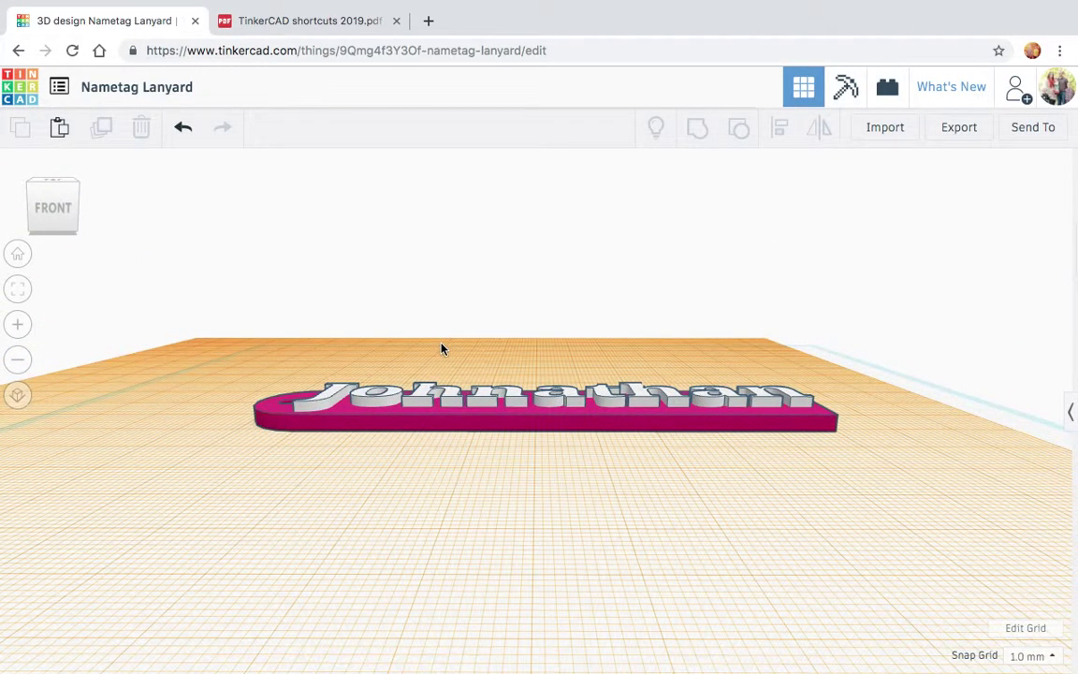